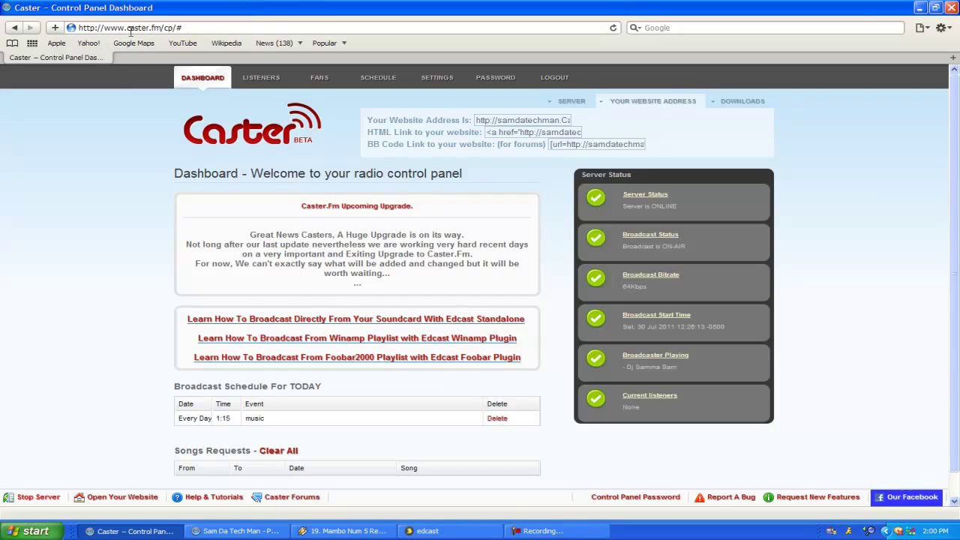
# Bring up Winamp and the edcast window, and return to the Caster control panel dashboard
pyautogui.click(353, 530)
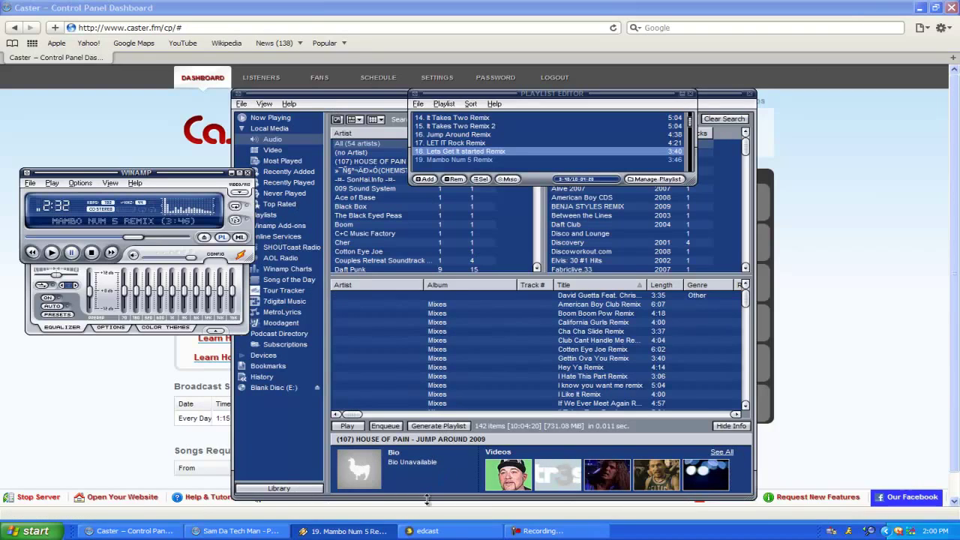
pyautogui.click(427, 531)
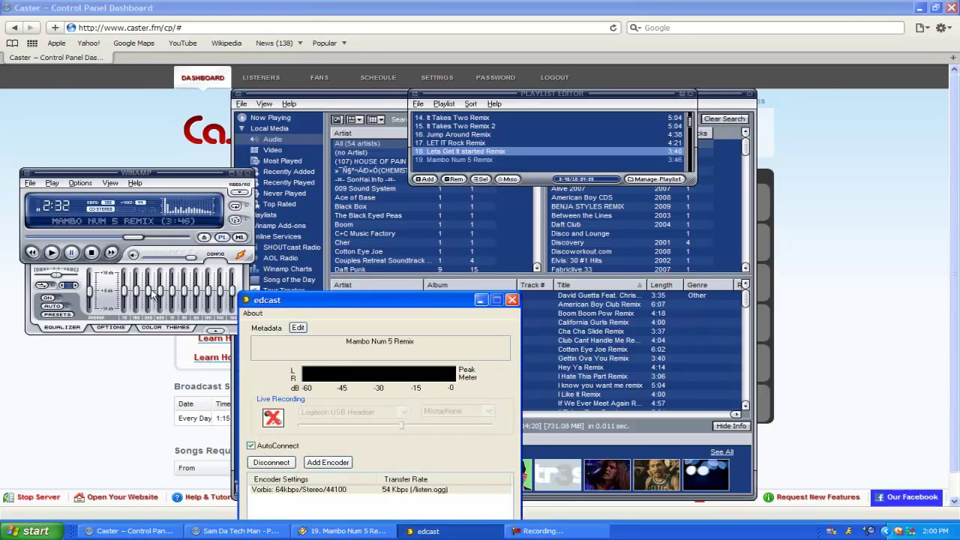
pyautogui.click(301, 7)
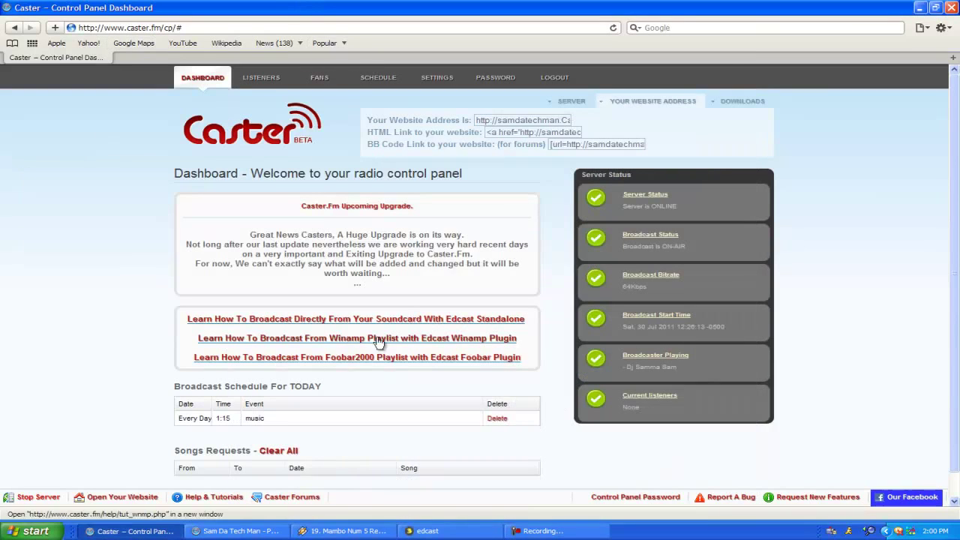
# Show the dashboard's download links for Winamp, Foobar2k and the EdCast versions
pyautogui.click(740, 102)
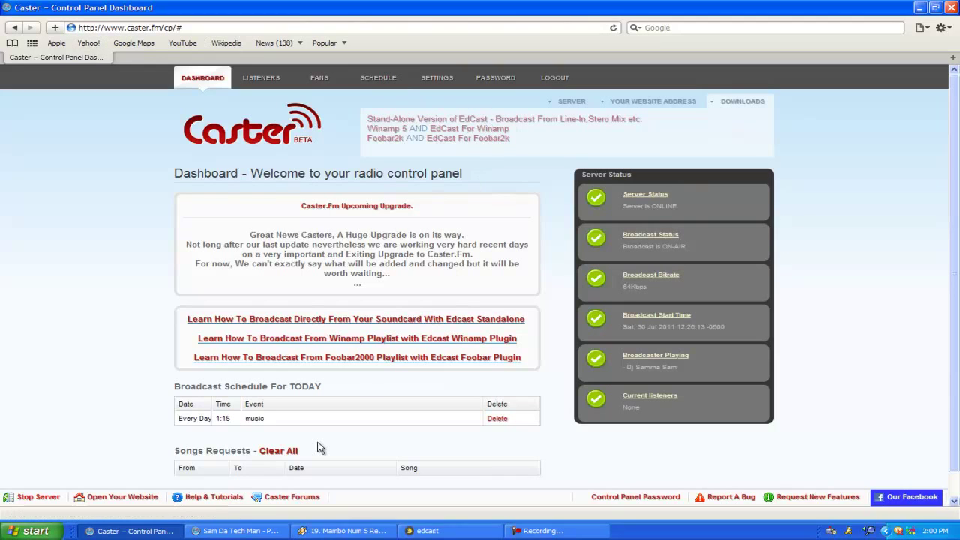
pyautogui.scroll(-1, 320, 447)
pyautogui.scroll(1, 320, 447)
pyautogui.scroll(-1, 320, 447)
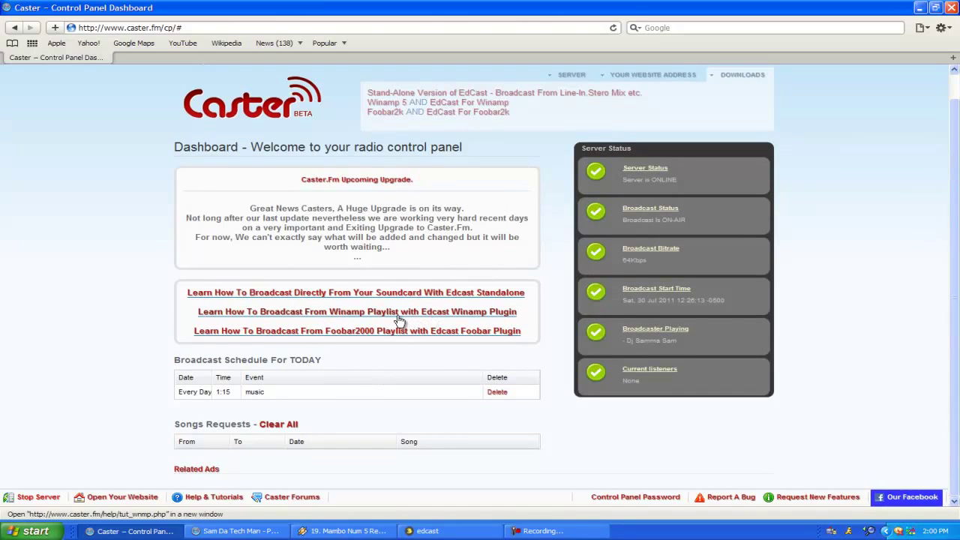
# Open the Winamp playlist broadcasting tutorial in a maximized window and examine its enlarged download photo and installation instructions
pyautogui.click(351, 313)
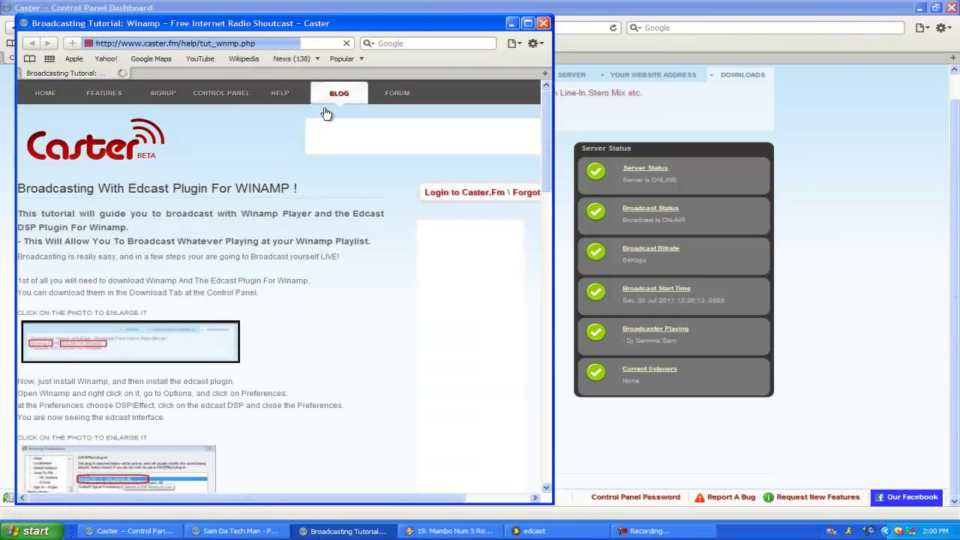
pyautogui.click(530, 23)
pyautogui.scroll(-5, 242, 348)
pyautogui.scroll(5, 242, 348)
pyautogui.click(242, 349)
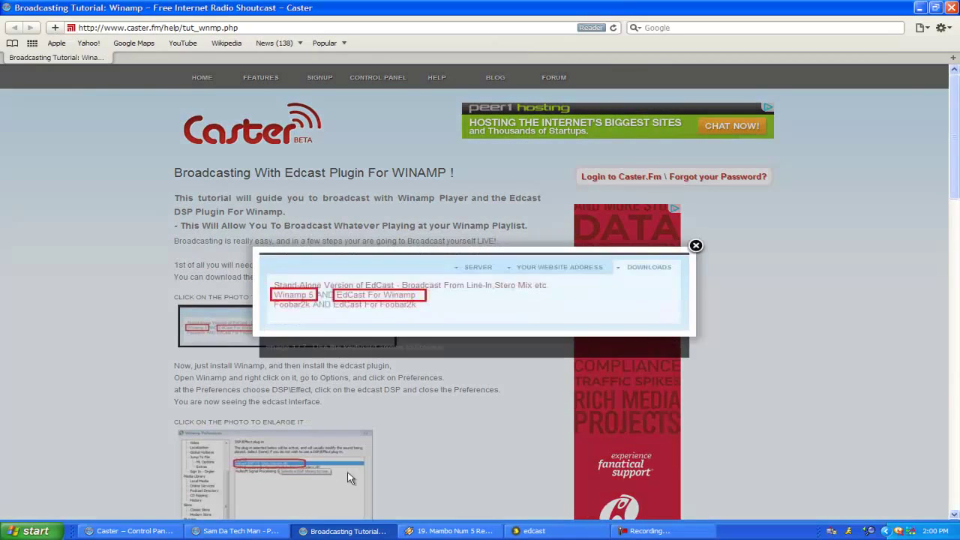
pyautogui.click(695, 246)
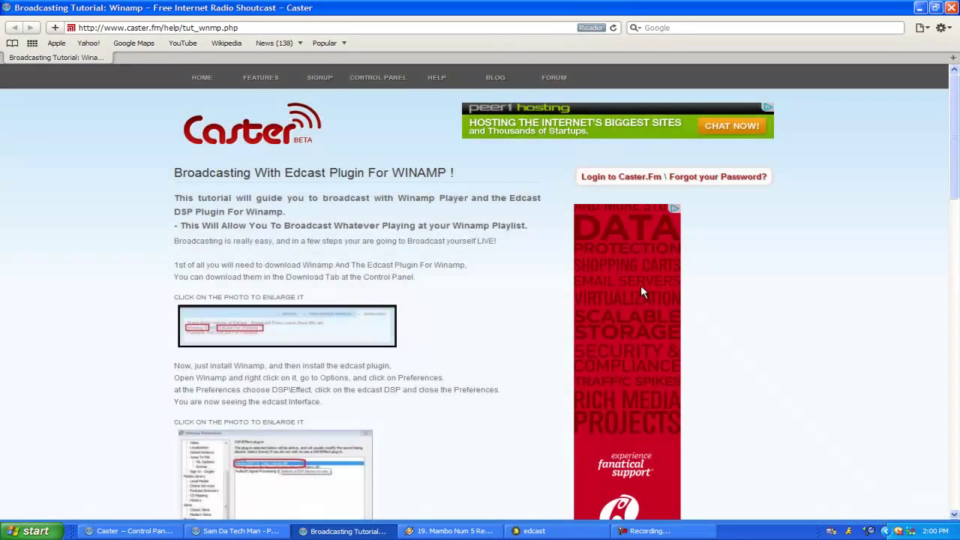
pyautogui.scroll(-5, 524, 386)
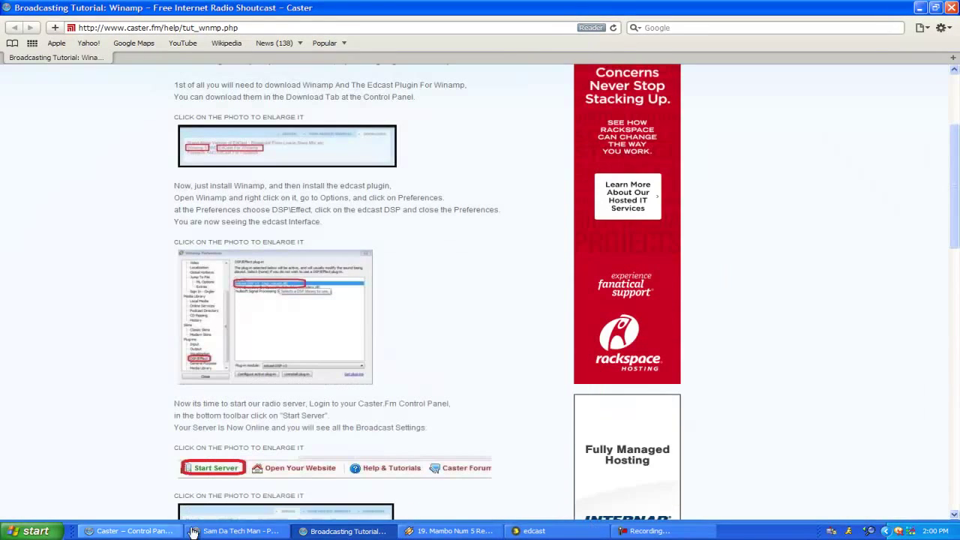
# Switch to Winamp and open its Preferences on the DSP/Effect plug-in page, dismissing the BASS.DLL error
pyautogui.click(450, 531)
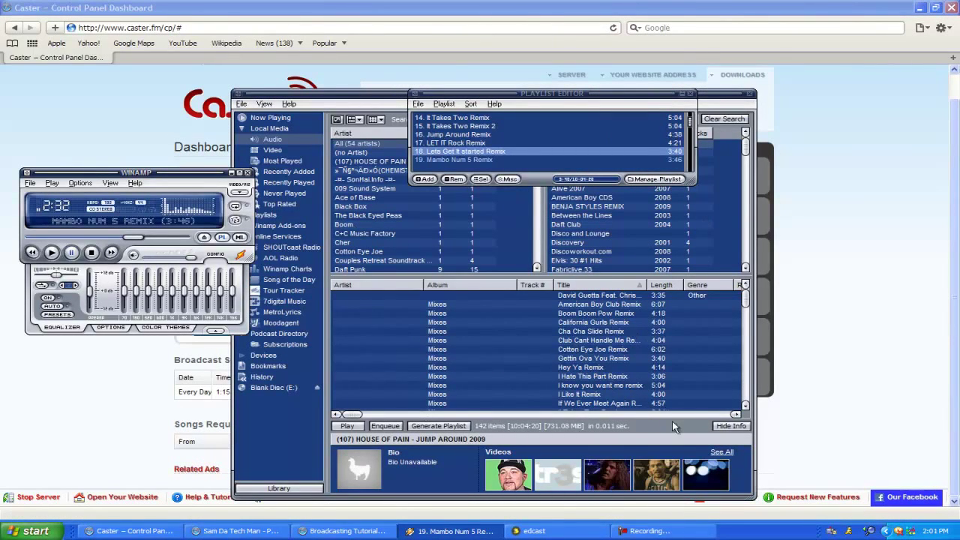
pyautogui.rightClick(333, 102)
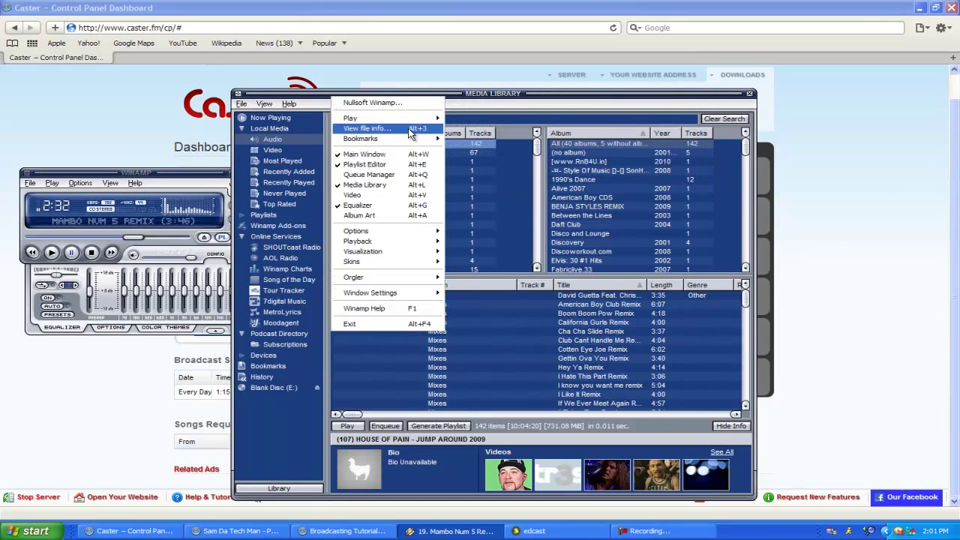
pyautogui.moveTo(412, 237)
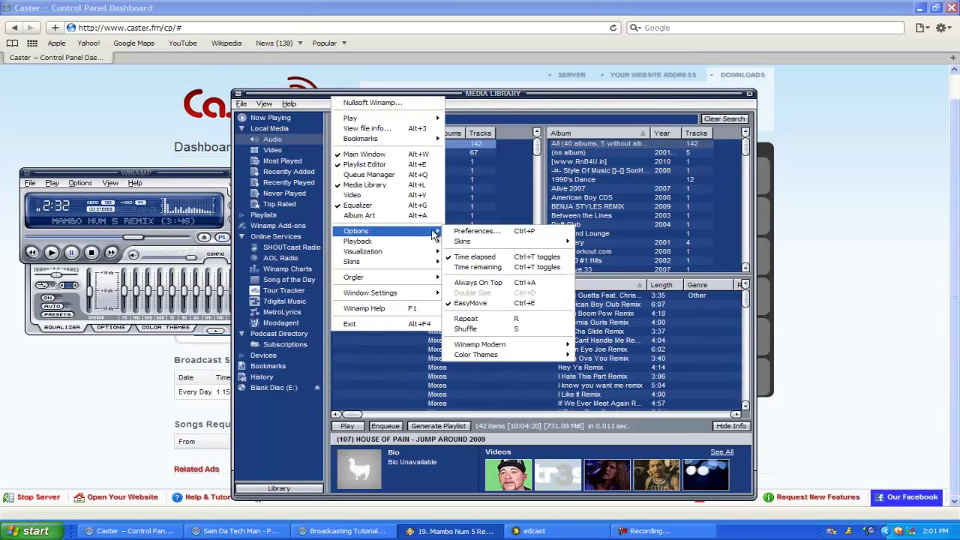
pyautogui.click(486, 225)
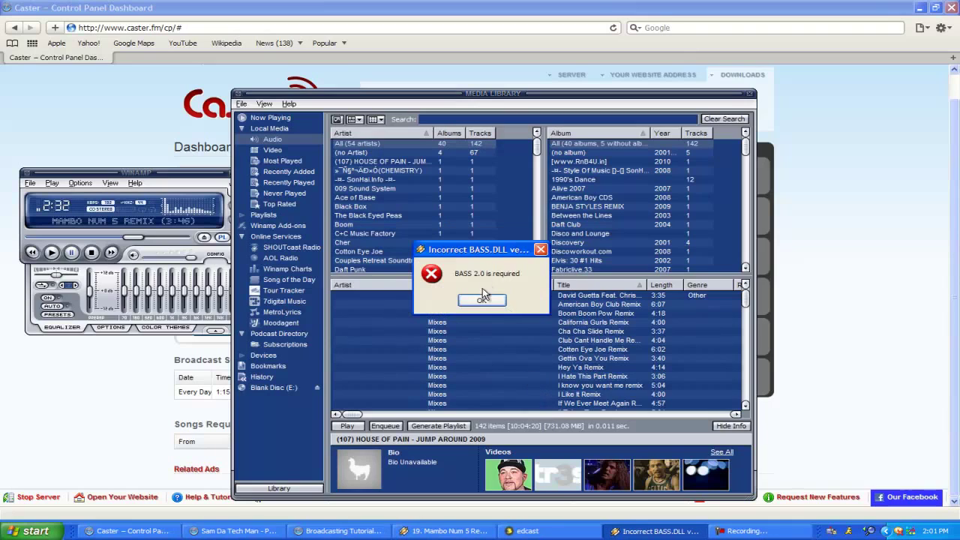
pyautogui.click(484, 301)
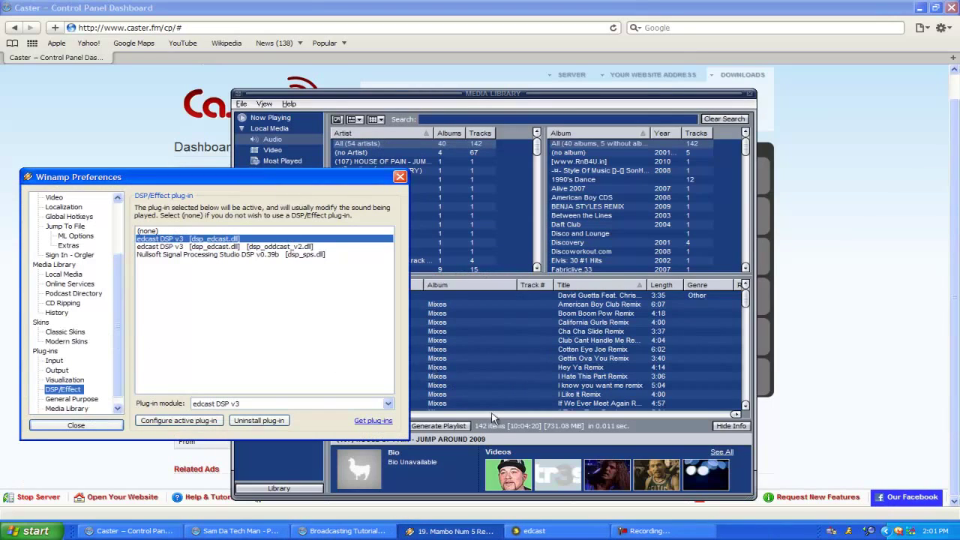
# Compare the edcast DSP v3 plug-in entry with the edcast window and move that window higher on the screen
pyautogui.click(516, 529)
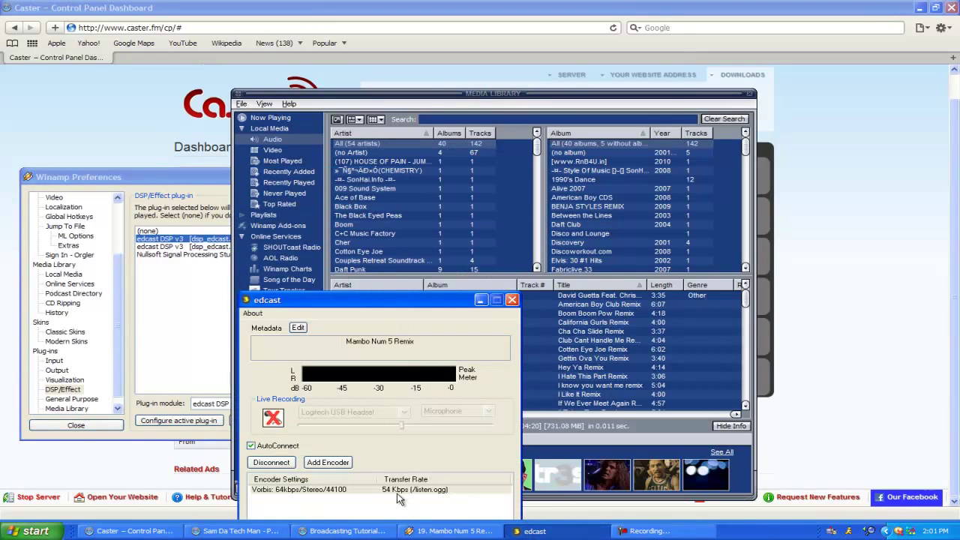
pyautogui.click(170, 194)
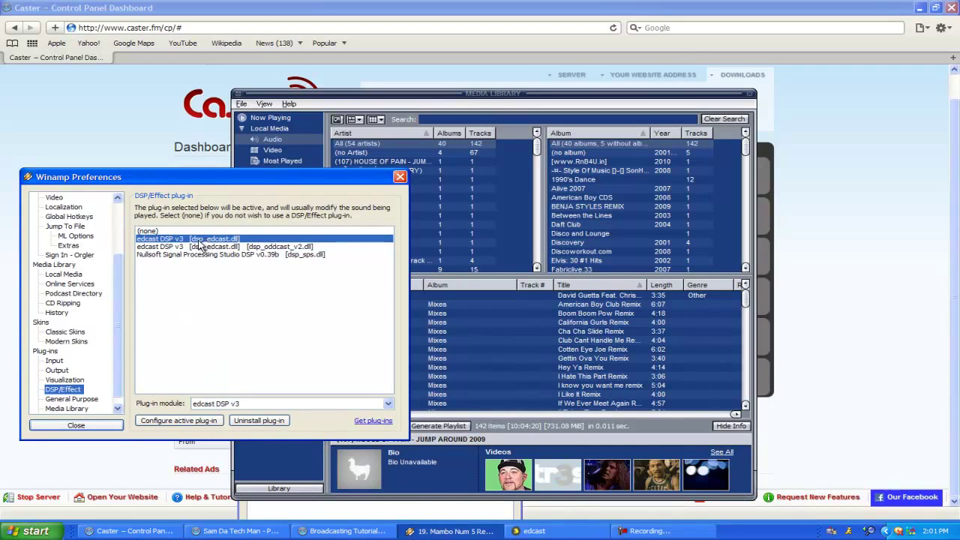
pyautogui.click(585, 530)
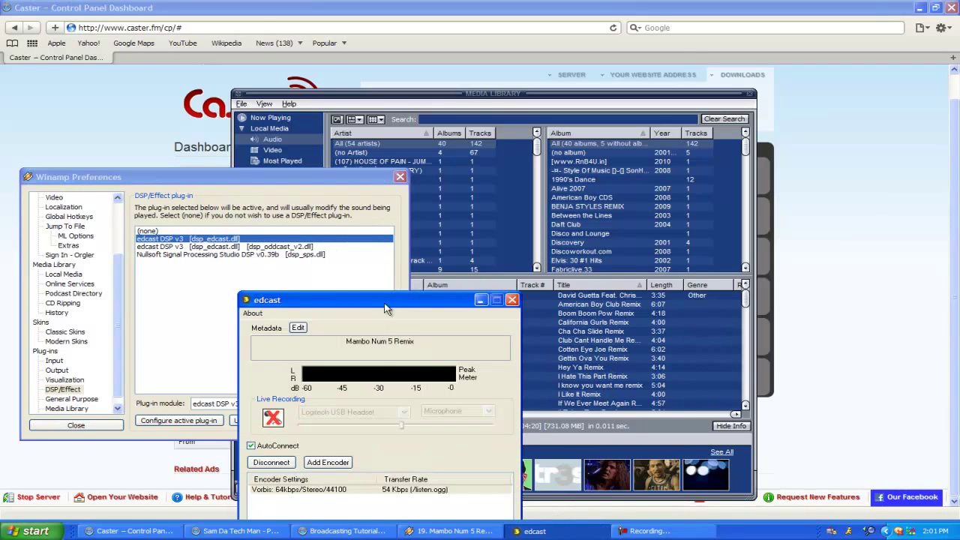
pyautogui.moveTo(380, 303); pyautogui.dragTo(371, 179)
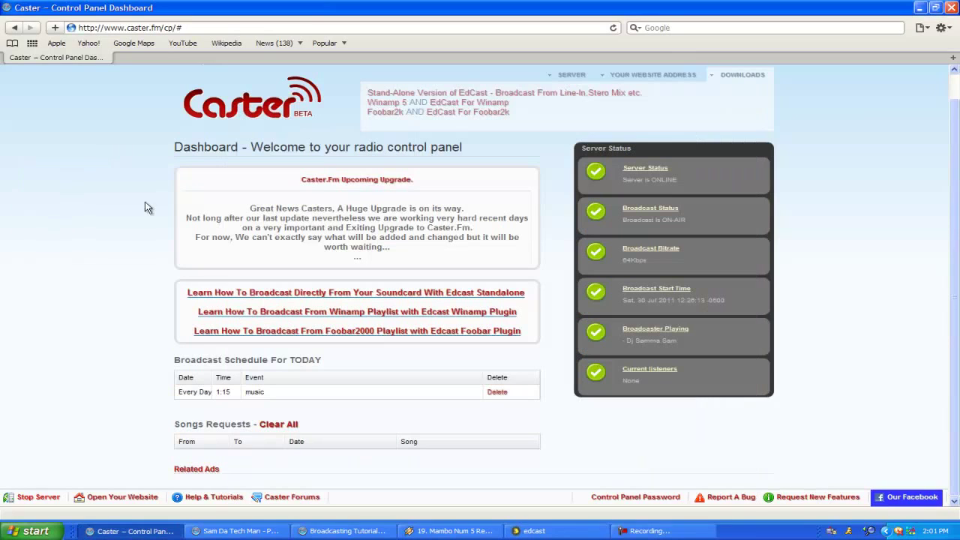
# Return to the Winamp broadcasting tutorial and find the photos on adding and configuring an encoder
pyautogui.click(104, 153)
pyautogui.click(238, 531)
pyautogui.click(345, 530)
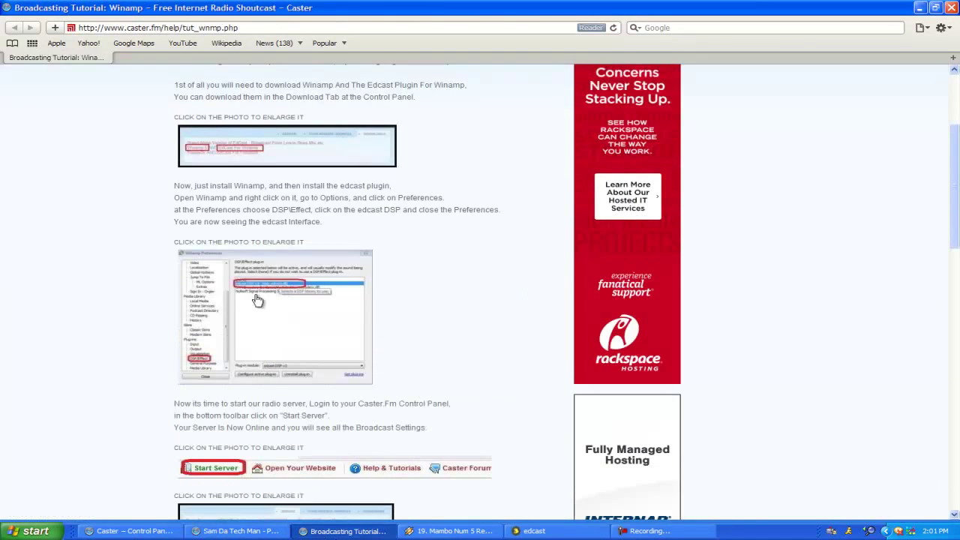
pyautogui.scroll(-10, 298, 333)
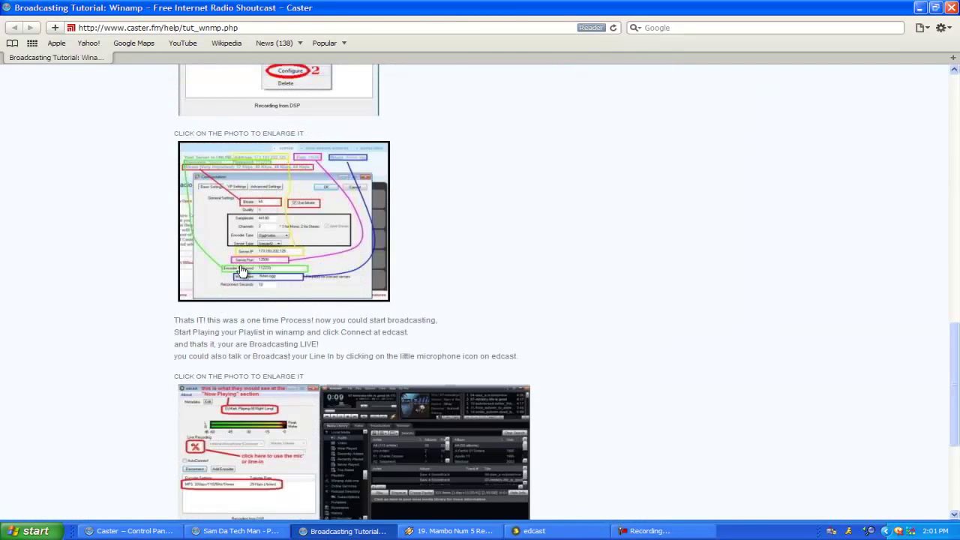
pyautogui.scroll(3, 242, 272)
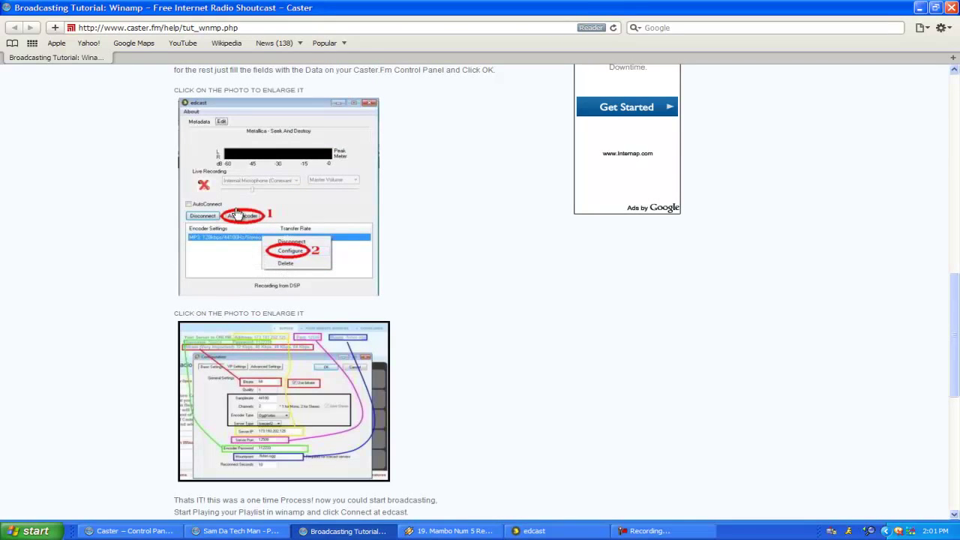
# Switch to edcast and select the Vorbis 64kbps/Stereo/44100 encoder
pyautogui.click(534, 531)
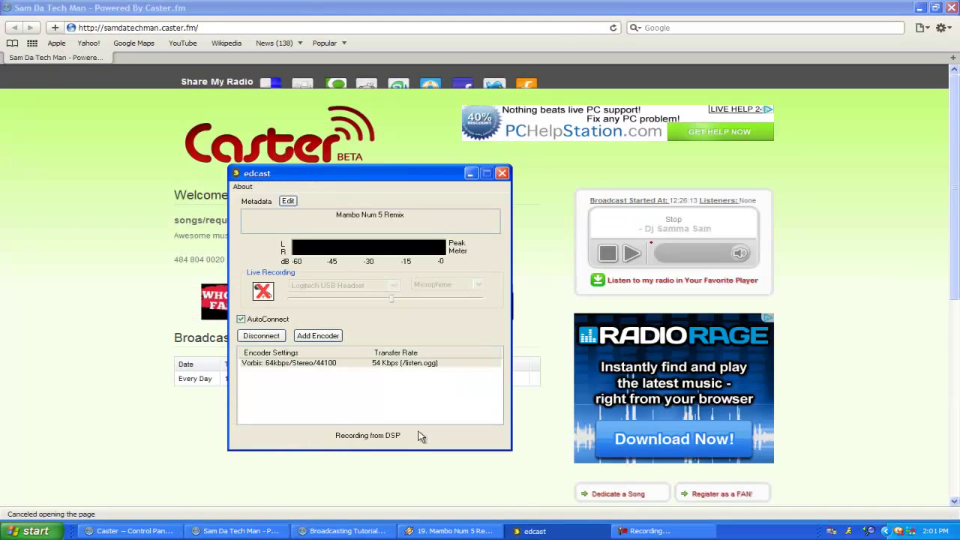
pyautogui.click(346, 363)
# Return to the tutorial and enlarge its photos of the Add Encoder and Configure steps and the encoder configuration settings
pyautogui.click(344, 531)
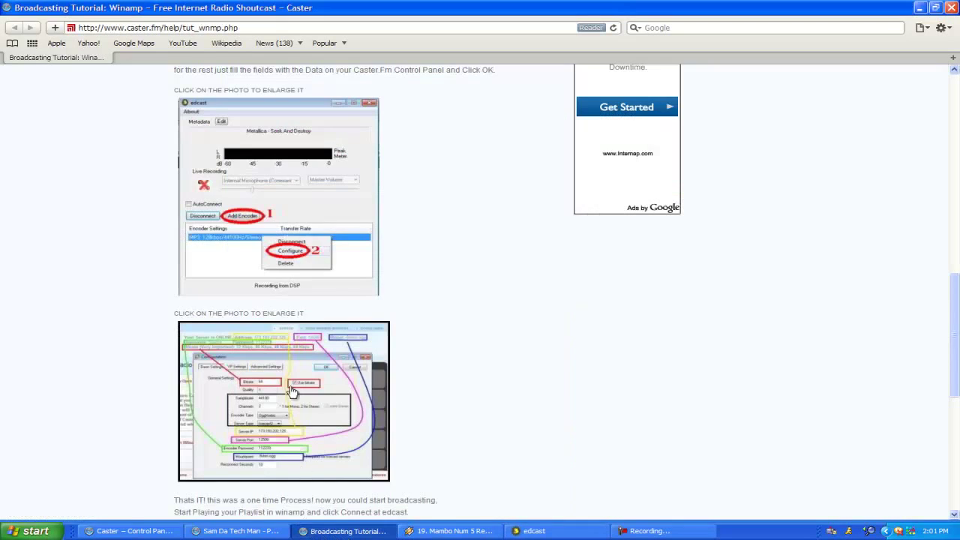
pyautogui.click(292, 245)
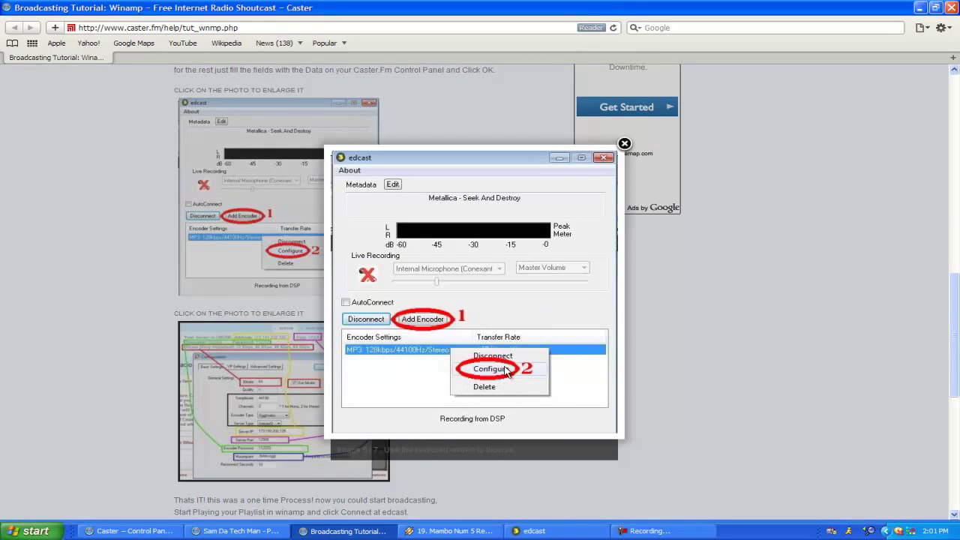
pyautogui.click(570, 187)
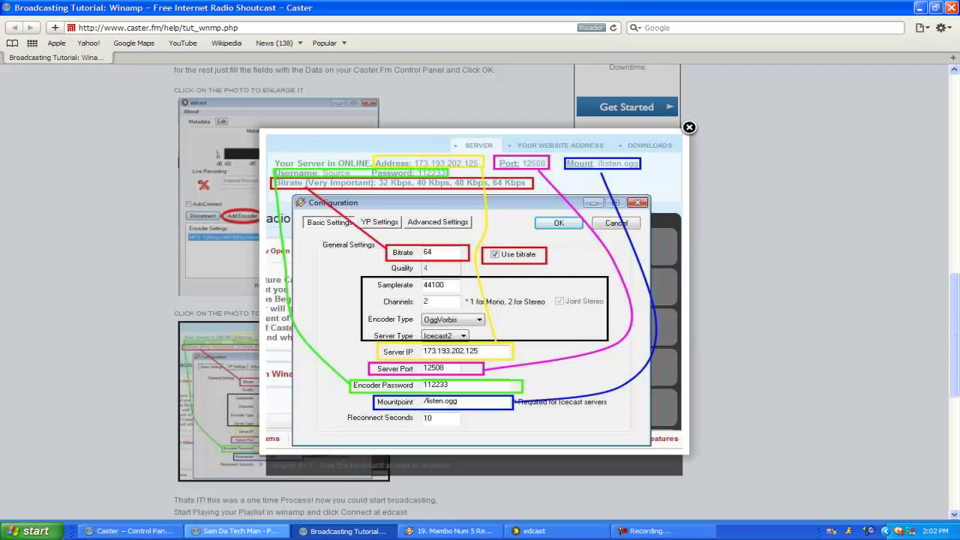
# View the server connection details on the Caster dashboard and compare them with the tutorial's encoder configuration photo
pyautogui.click(154, 536)
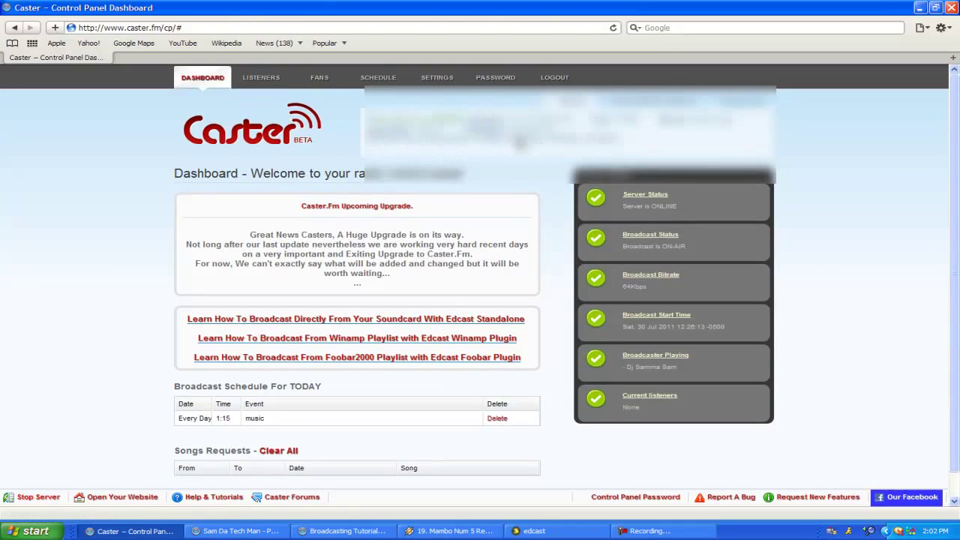
pyautogui.scroll(-1, 732, 202)
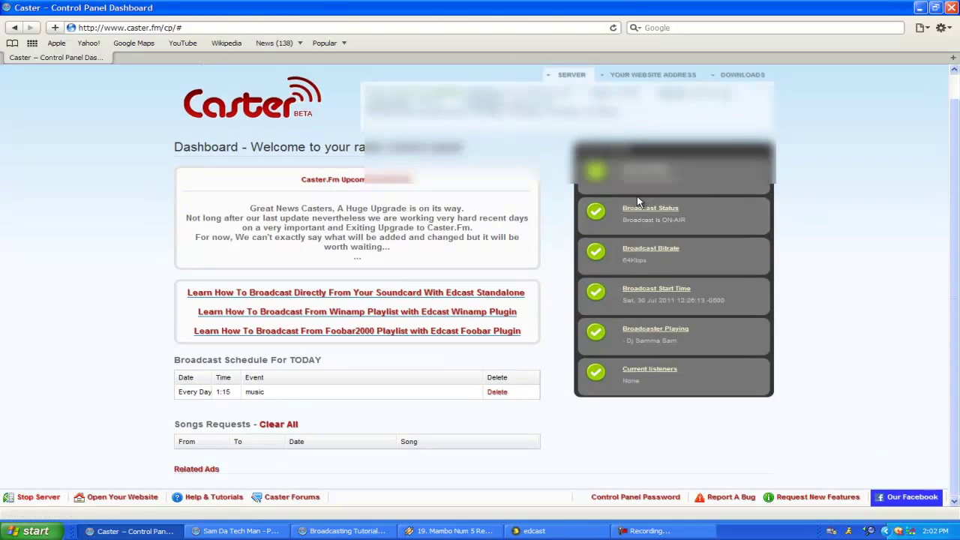
pyautogui.click(341, 530)
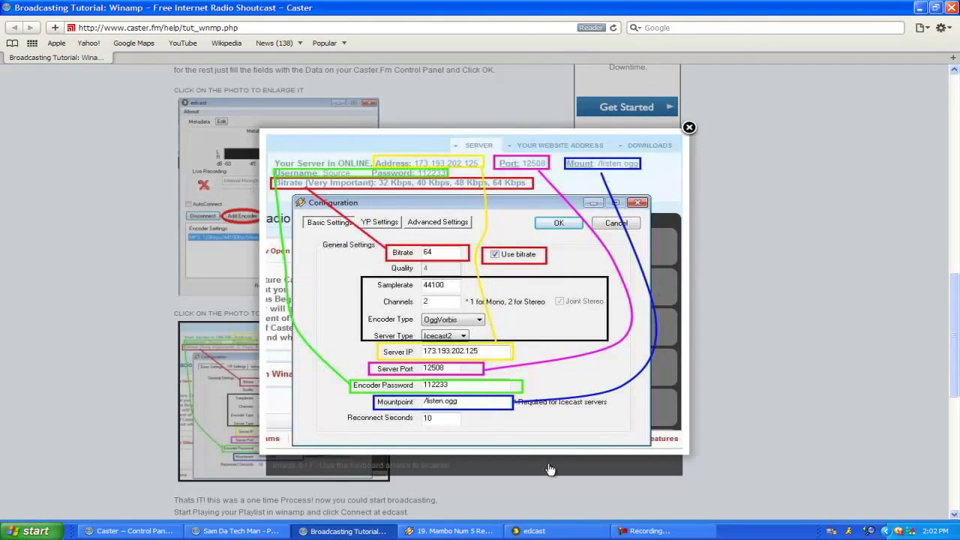
# Close the enlarged configuration photo and place the edcast window clear of the tutorial photos
pyautogui.click(688, 129)
pyautogui.click(534, 531)
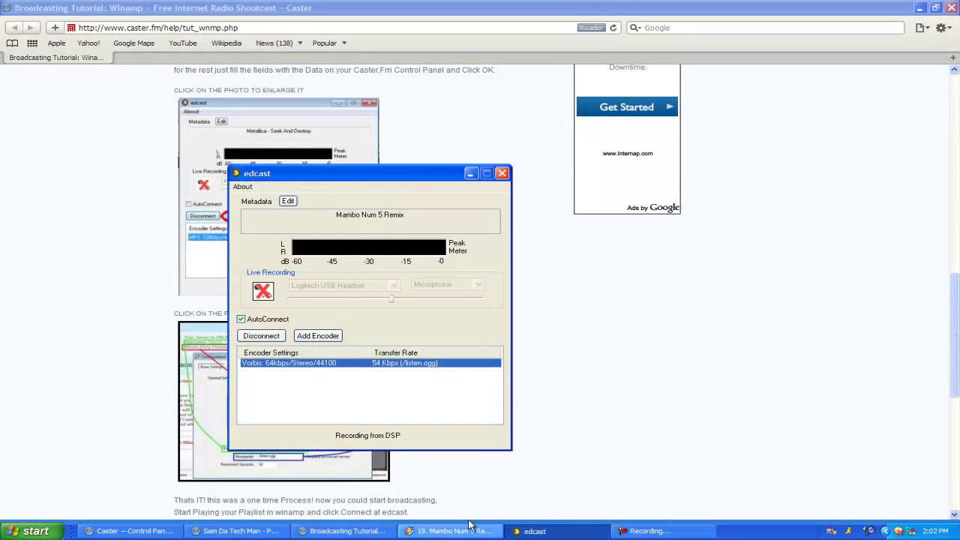
pyautogui.moveTo(398, 180); pyautogui.dragTo(636, 164)
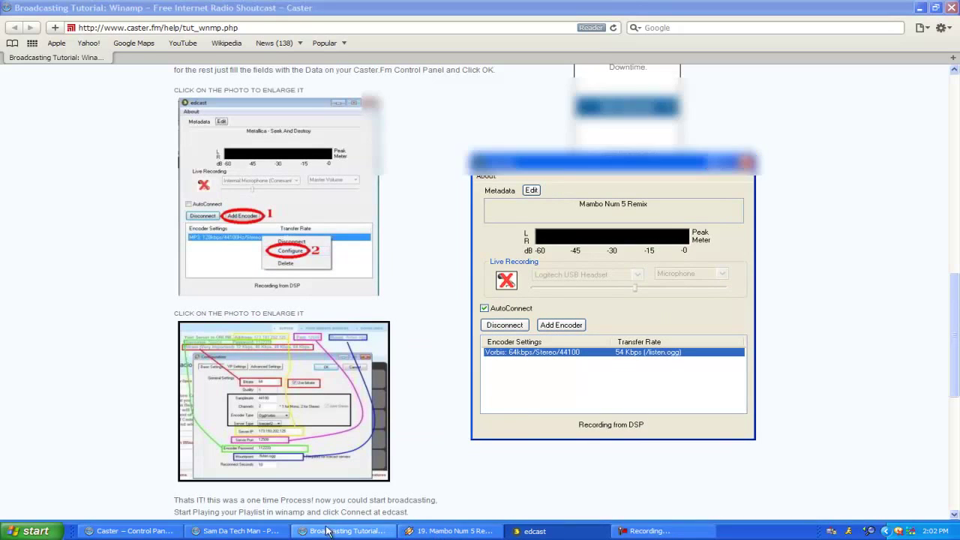
# Check the server control on the Caster dashboard, and examine the public station page from the player and schedule to the chat and footer links
pyautogui.click(174, 532)
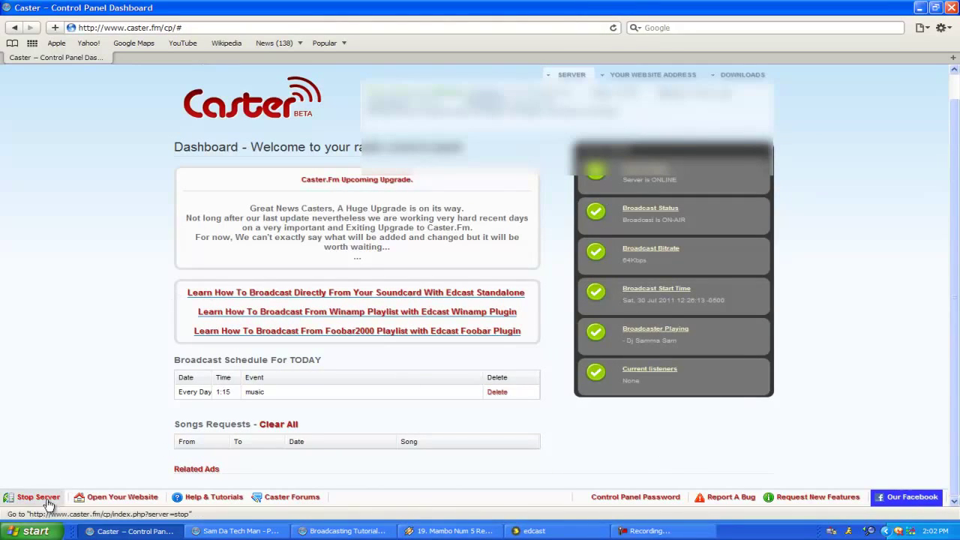
pyautogui.click(283, 531)
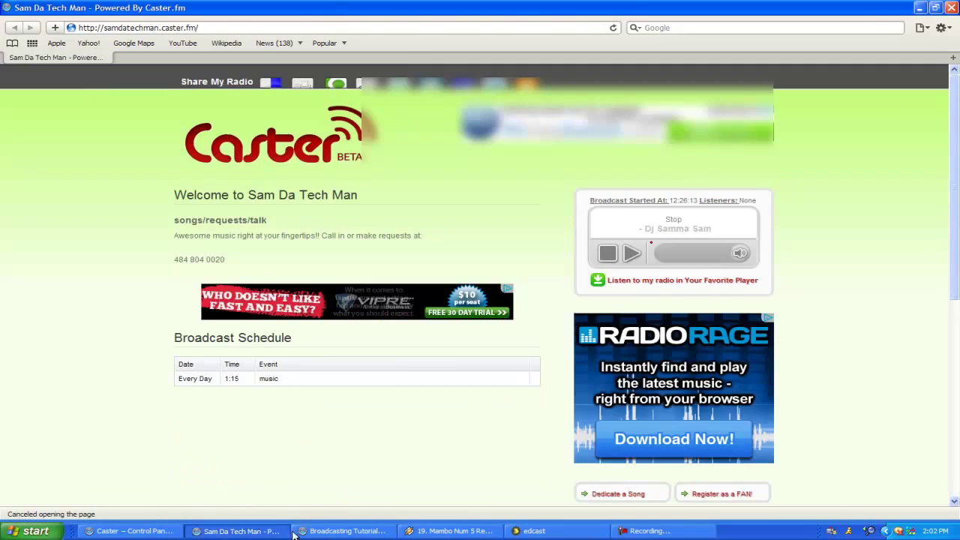
pyautogui.scroll(-3, 450, 429)
pyautogui.scroll(-3, 447, 429)
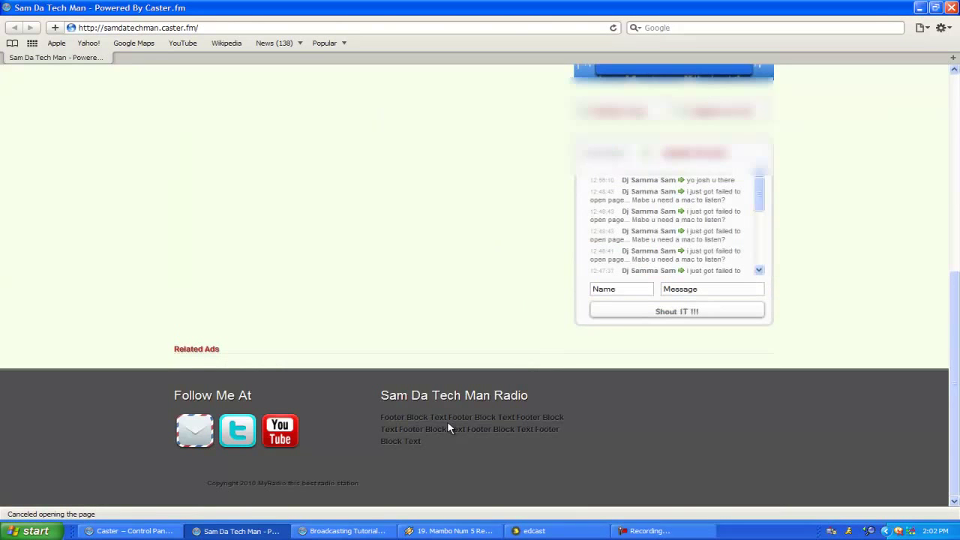
pyautogui.scroll(-1, 757, 200)
pyautogui.scroll(2, 757, 201)
pyautogui.scroll(10, 347, 405)
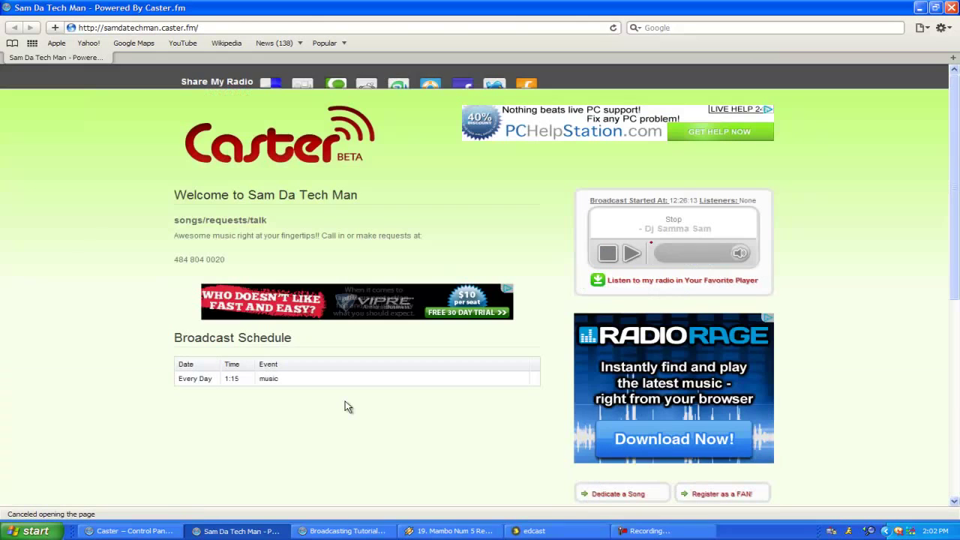
pyautogui.scroll(-5, 348, 406)
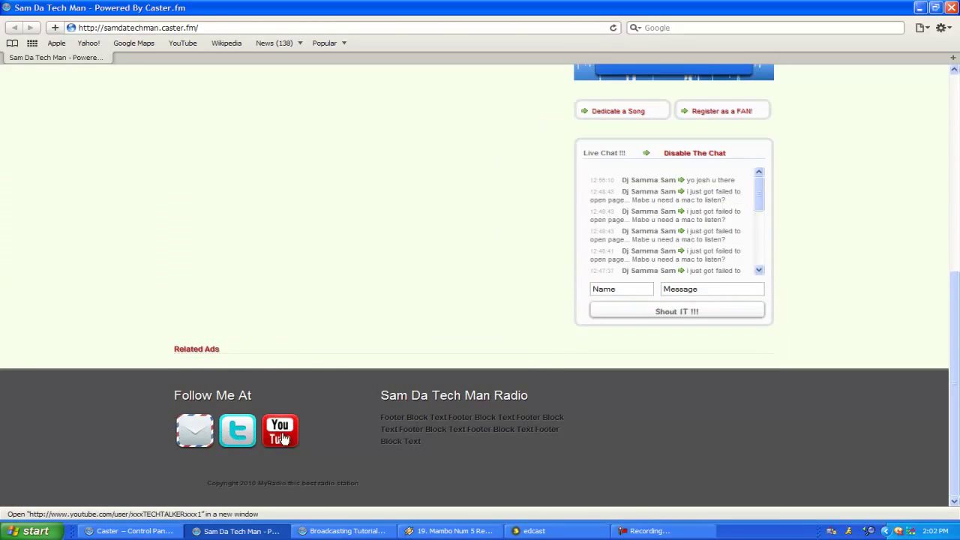
pyautogui.click(247, 440)
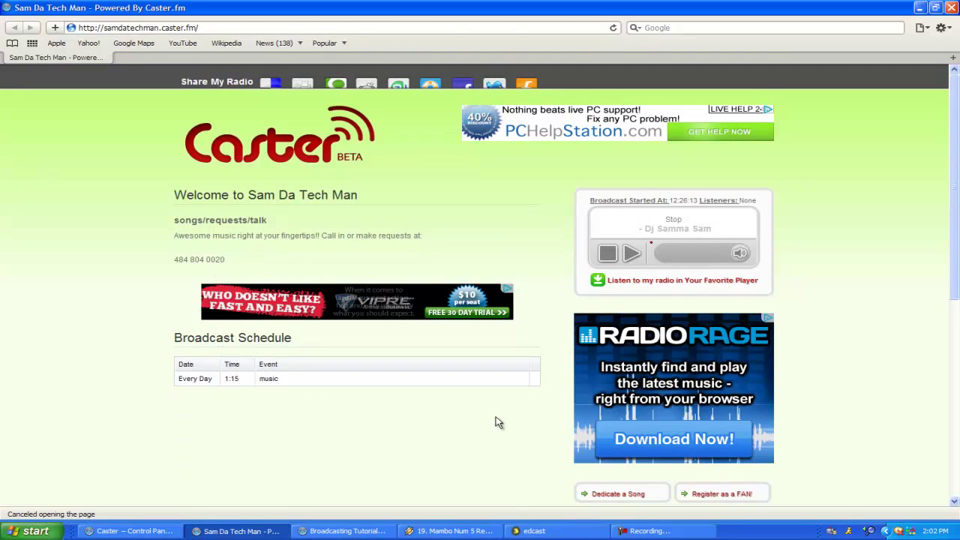
pyautogui.scroll(-2, 498, 423)
pyautogui.scroll(2, 498, 423)
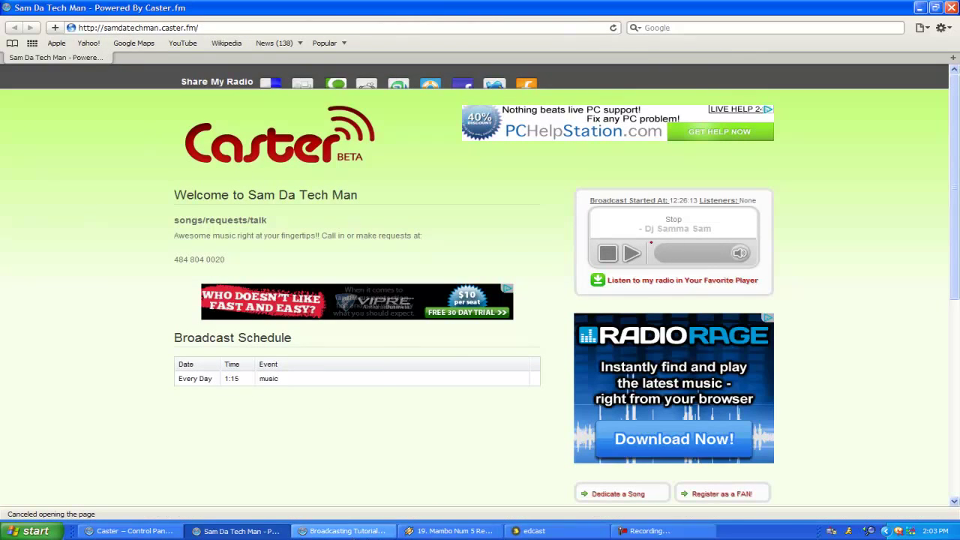
# Revisit the tutorial and Winamp's DSP/Effect plug-in settings, and return to the public station page
pyautogui.click(342, 531)
pyautogui.click(450, 531)
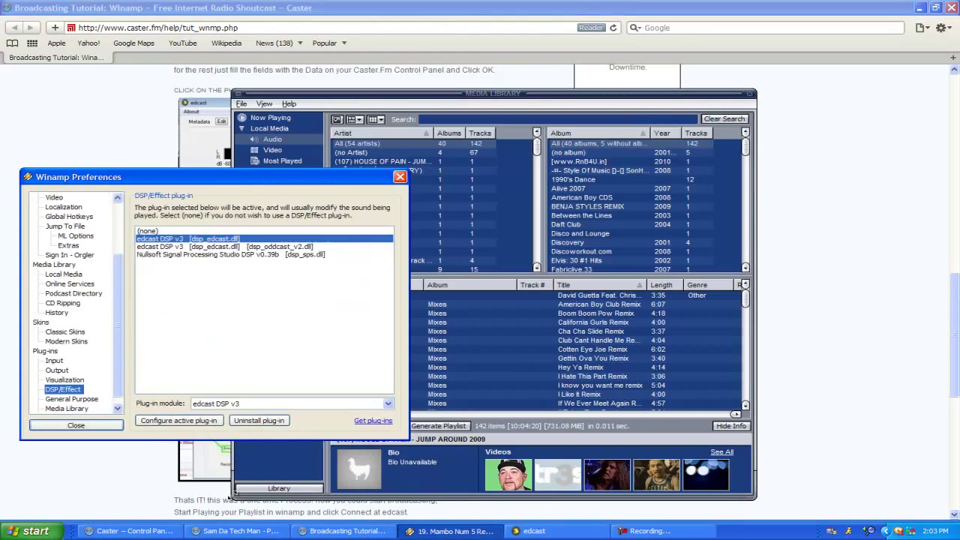
pyautogui.click(202, 531)
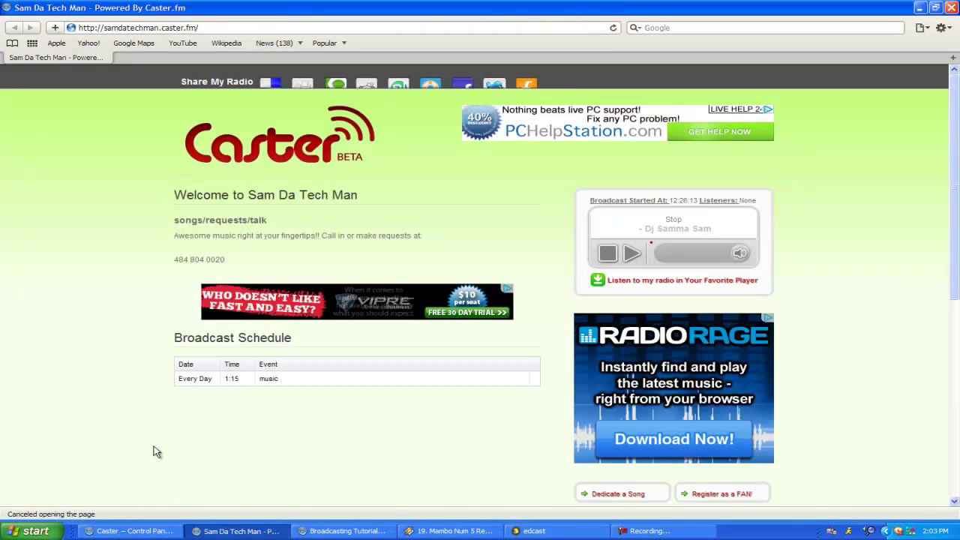